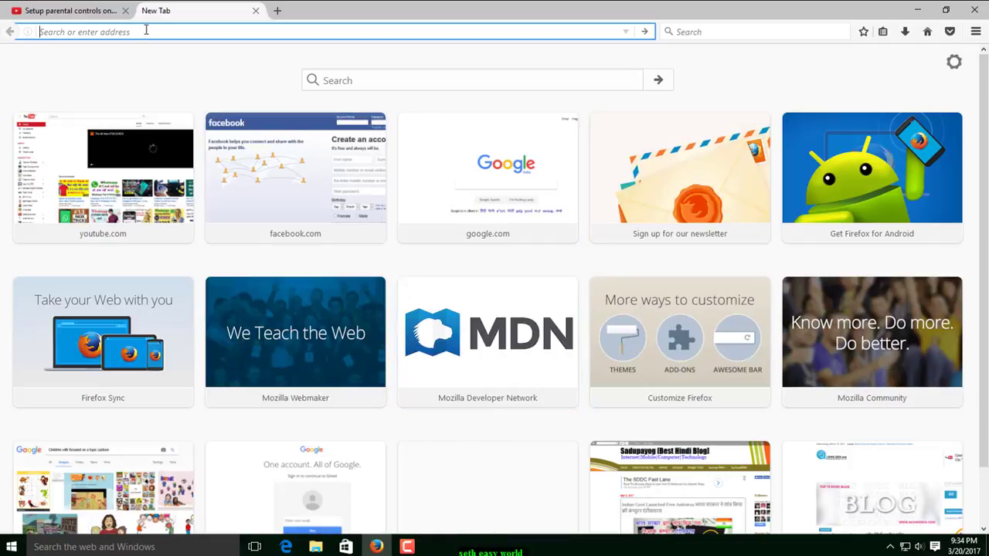
Step: Open google.com in the new tab and go to Google Images
type("google.com/")
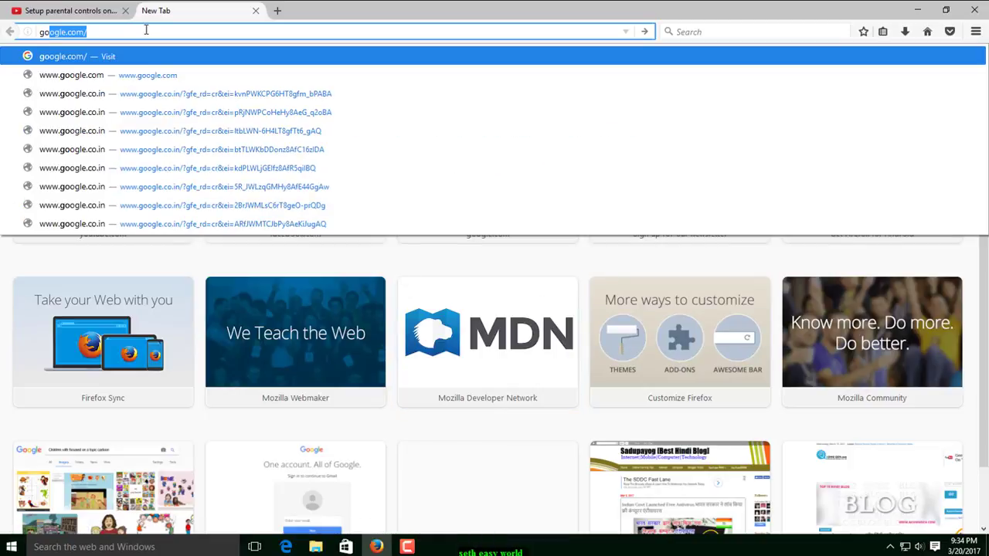
key("Return")
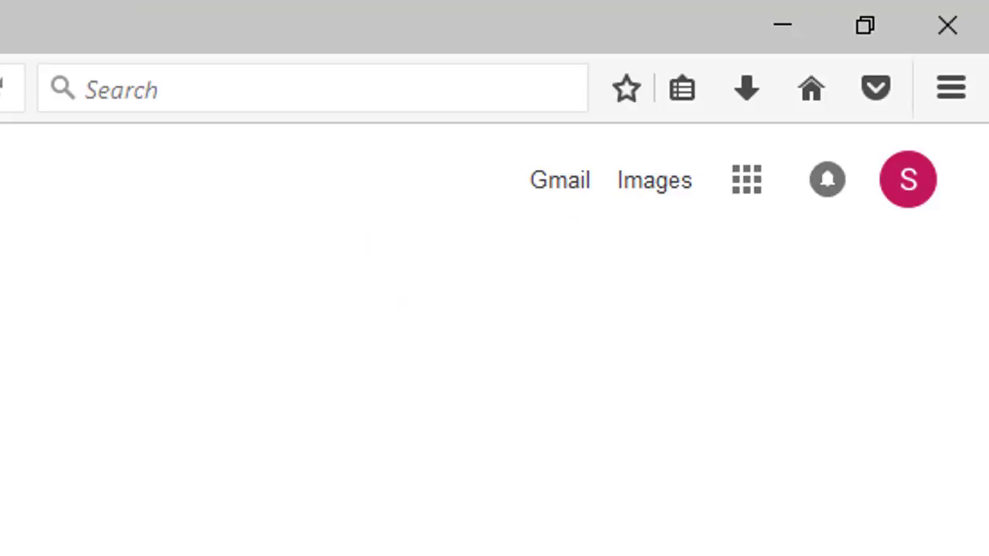
left_click(663, 190)
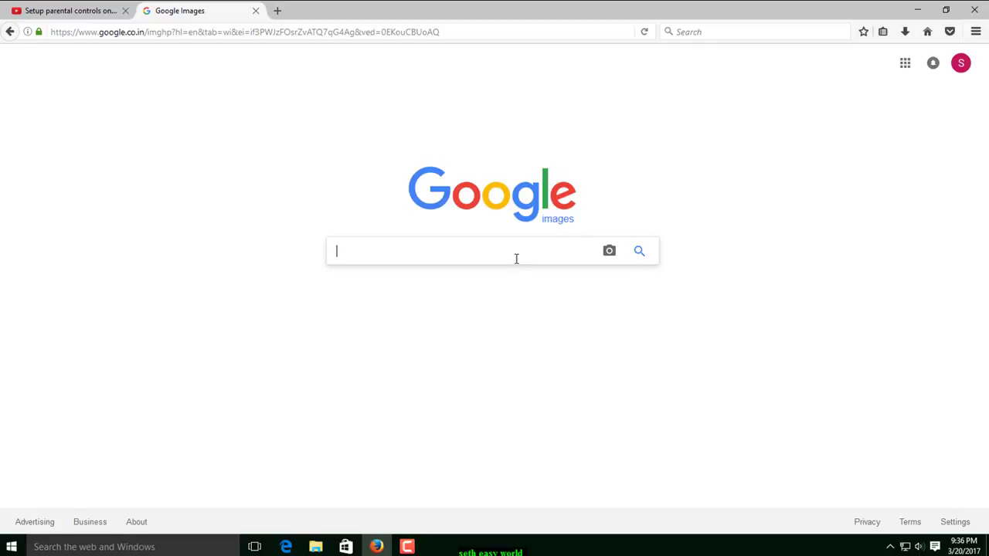
Step: Search Google Images for "Tajmahal" and look through the image results
type("Tajma")
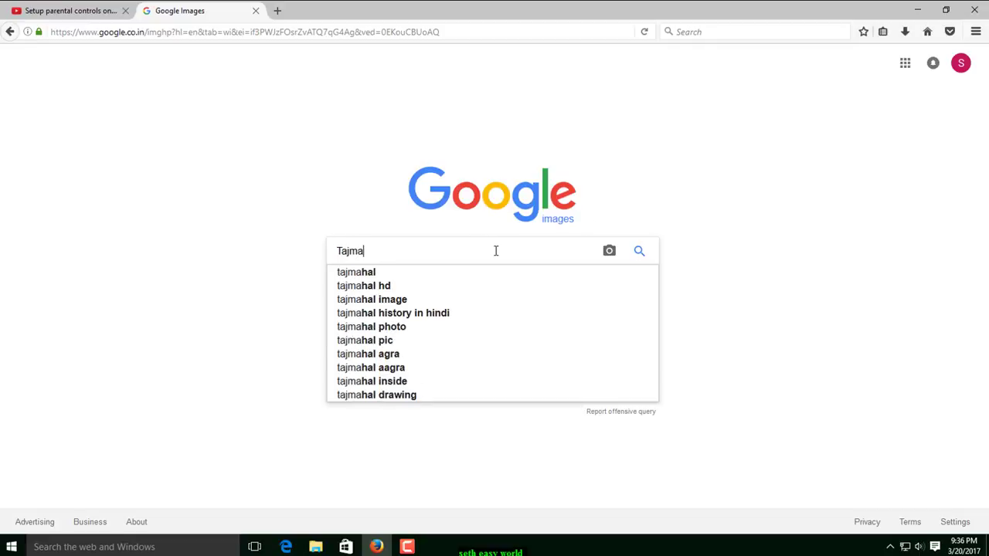
type("hal")
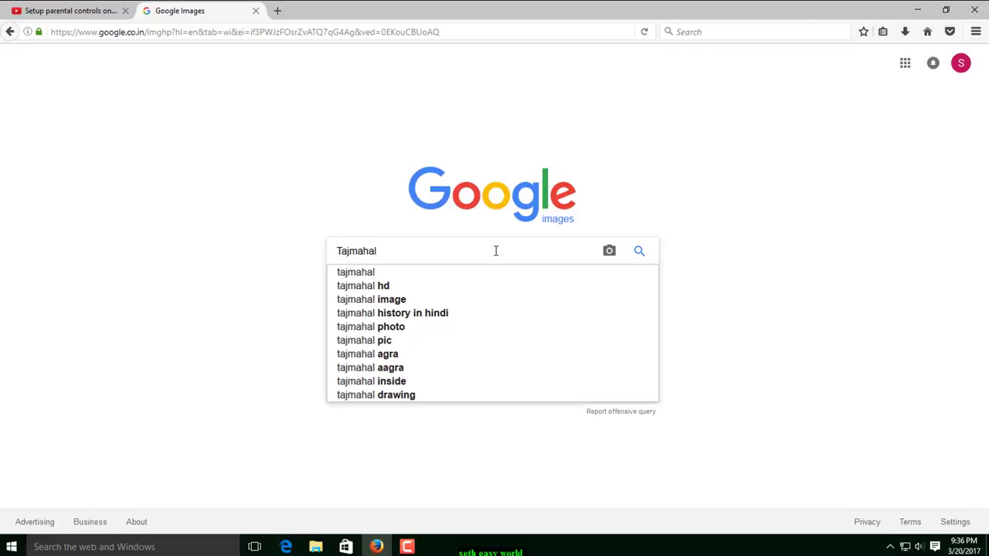
left_click(639, 252)
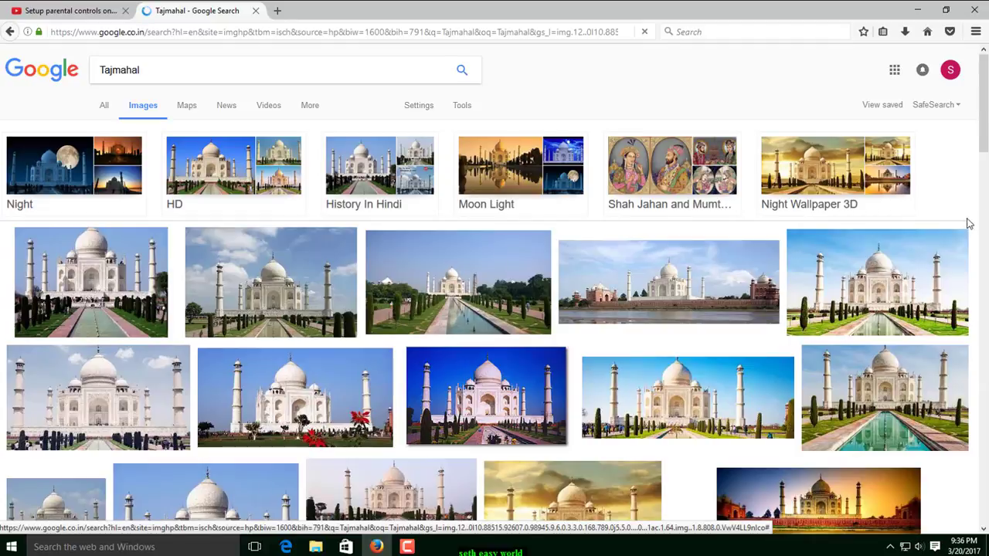
scroll(363, 526, "down", 2)
left_click_drag(985, 91, 986, 71)
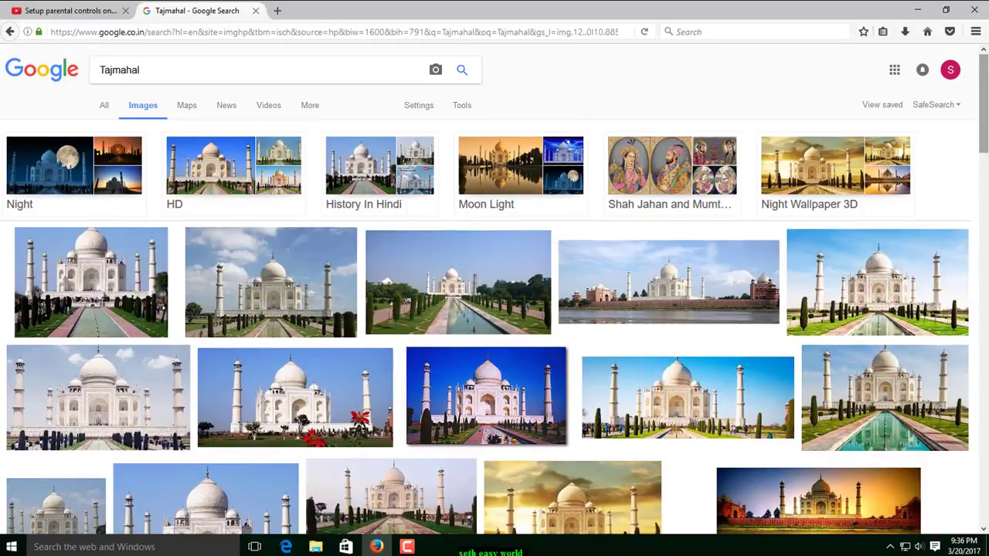
mouse_move(986, 84)
left_mouse_down()
mouse_move(985, 247)
mouse_move(984, 91)
left_mouse_up()
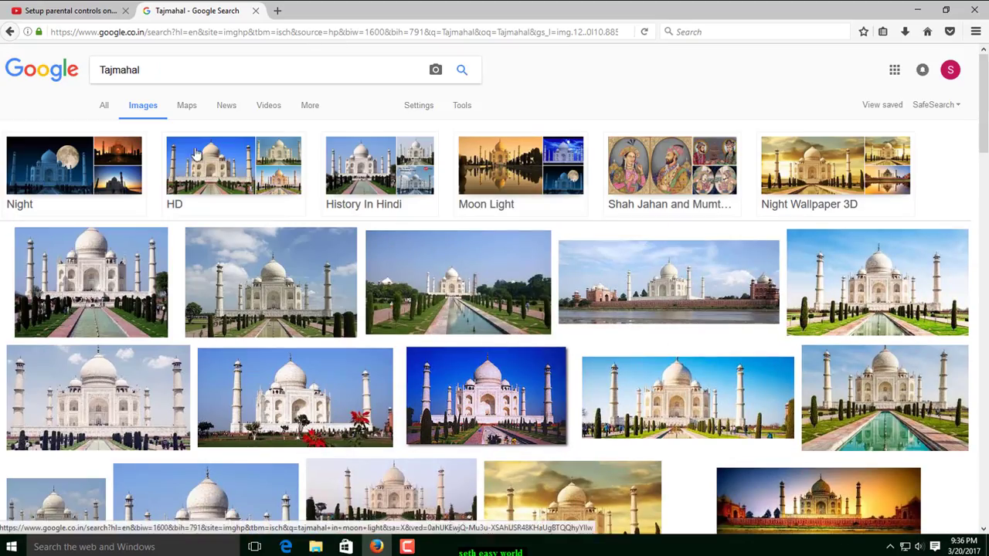
Step: Return to the Google home page and run a web search for "seth easy world"
left_click(10, 32)
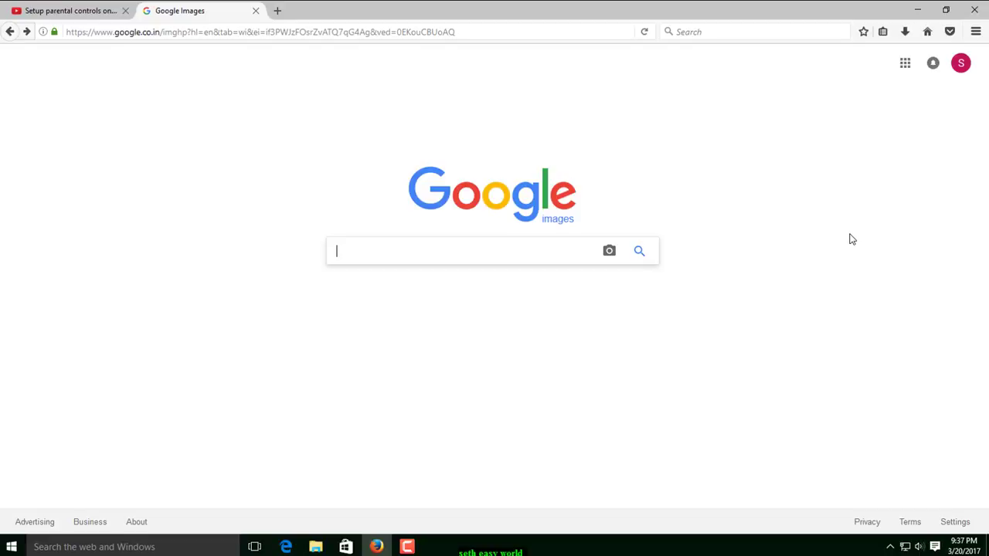
key("alt+Left")
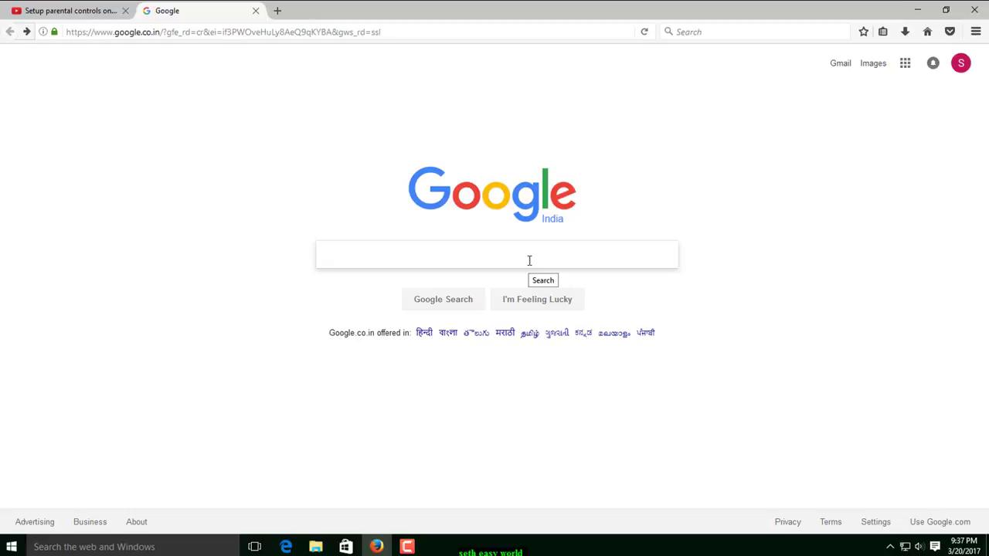
left_click(529, 260)
type("seth e")
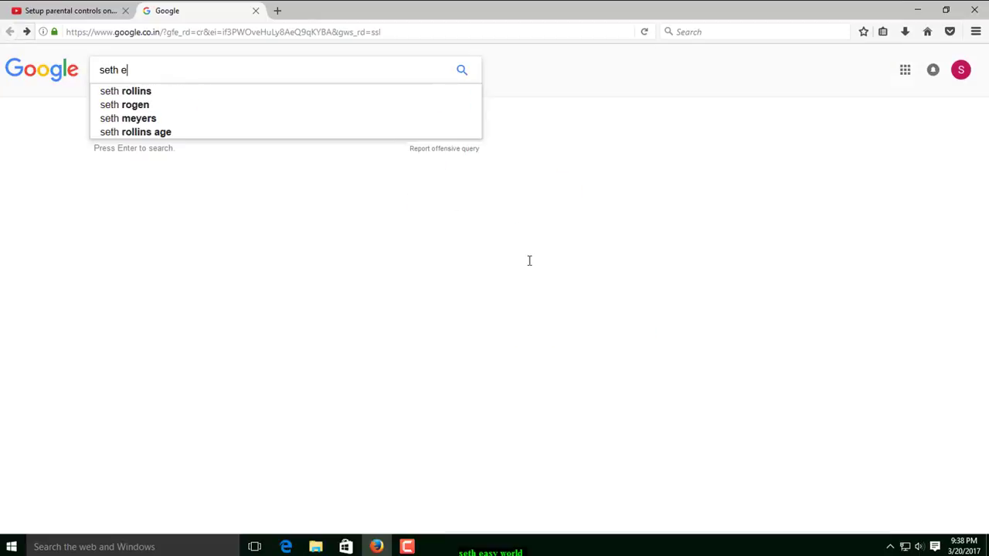
type("asy")
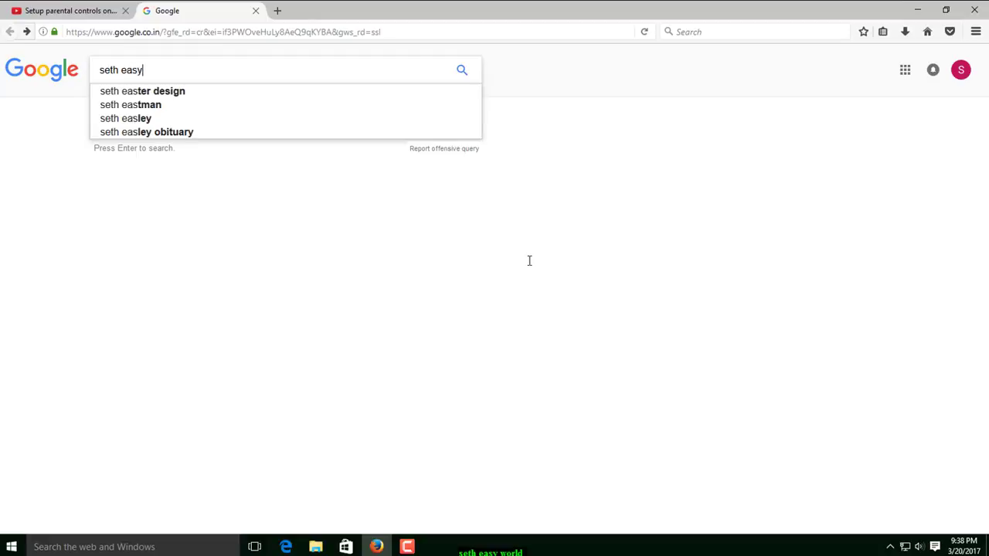
type(" world")
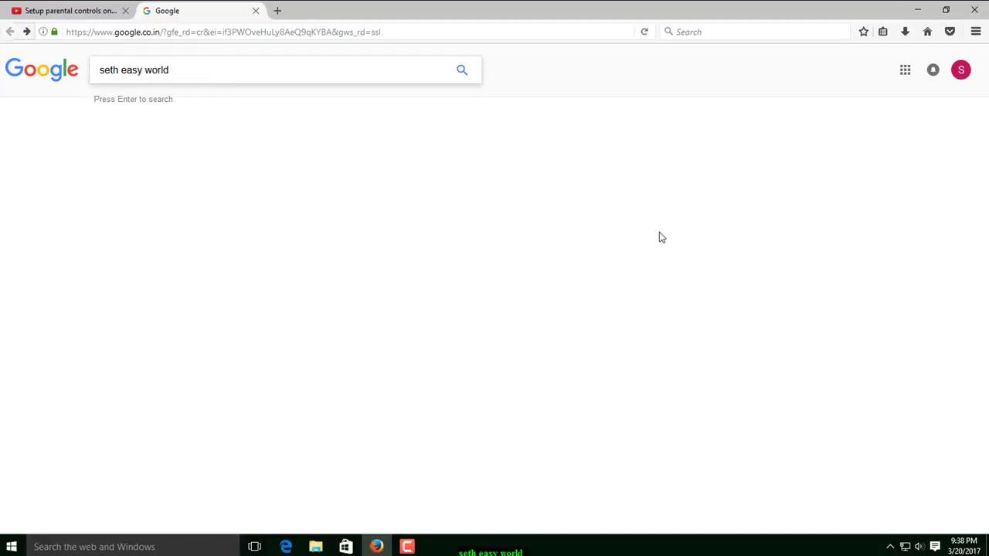
left_click(461, 70)
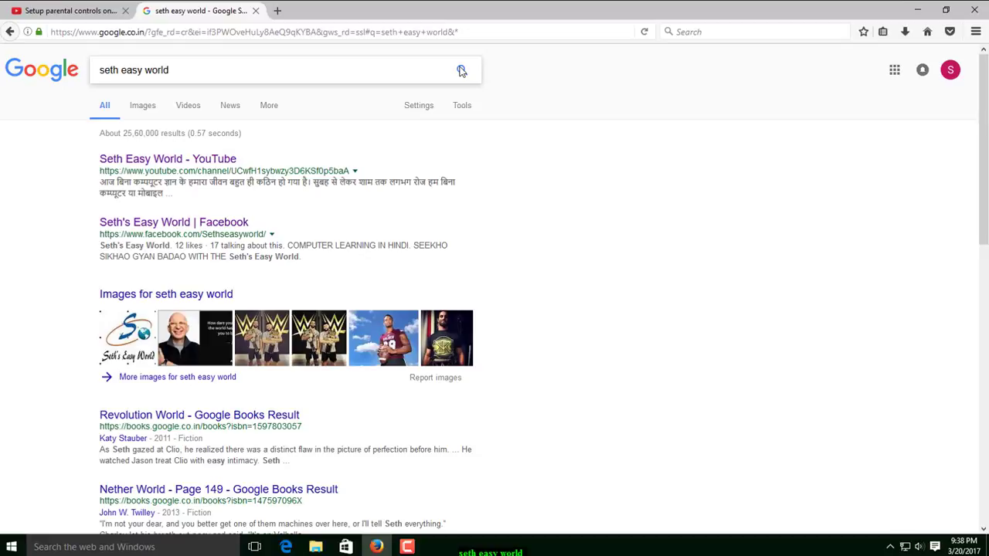
Step: Look through the web and image results for "seth easy world"
scroll(985, 162, "down", 3)
left_click_drag(985, 162, 987, 100)
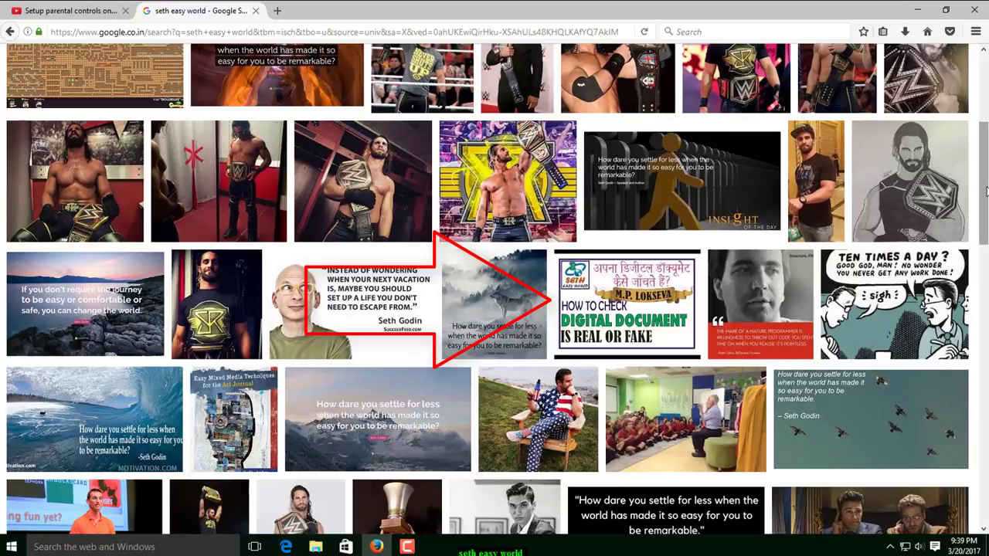
scroll(986, 191, "up", 5)
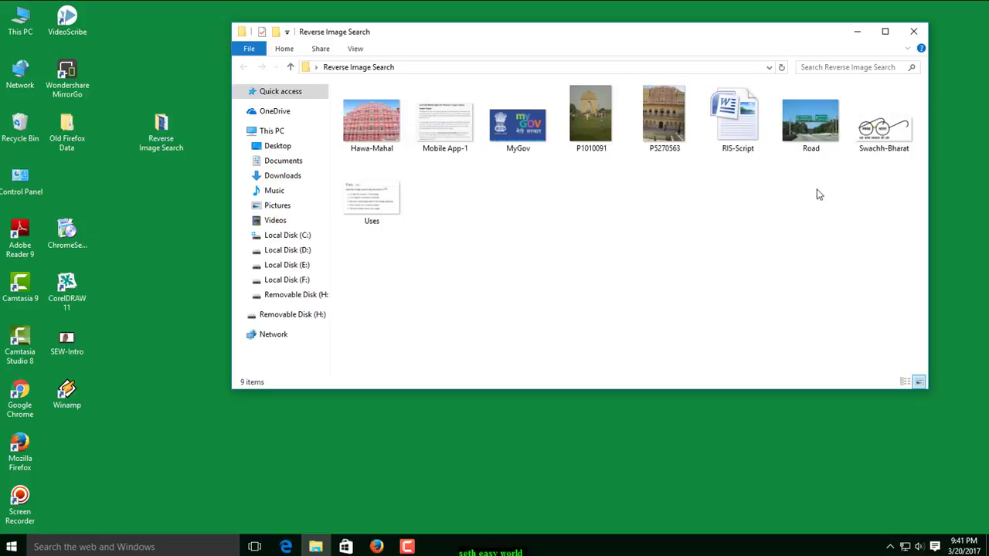
Step: Run a Google reverse image search with the Road picture from the Reverse Image Search folder and maximize the browser window
left_click(817, 116)
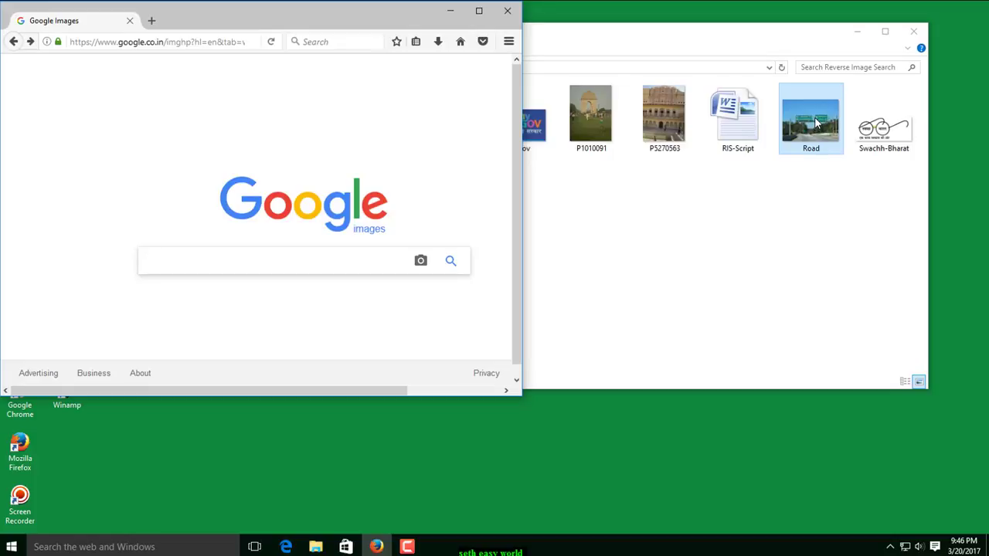
left_click_drag(817, 122, 343, 282)
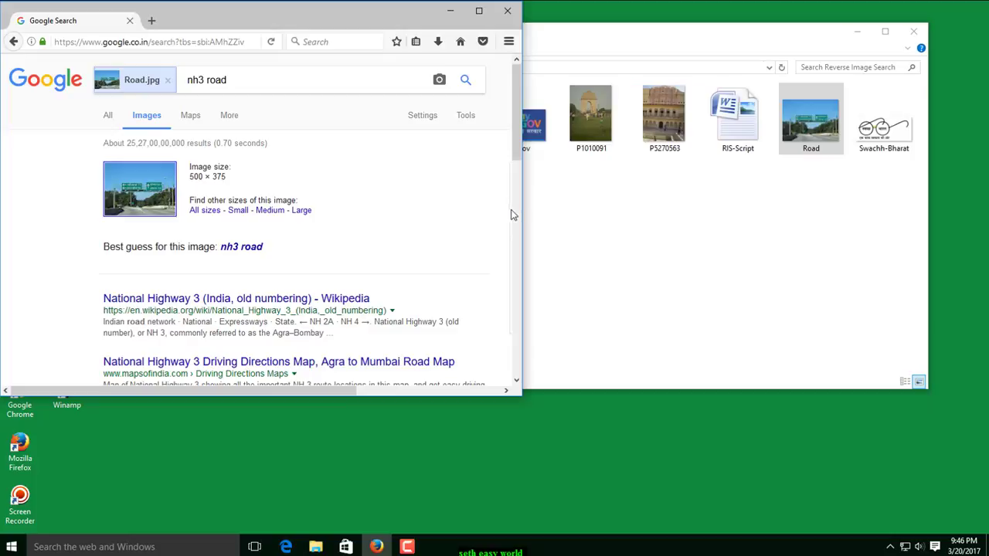
left_click(480, 12)
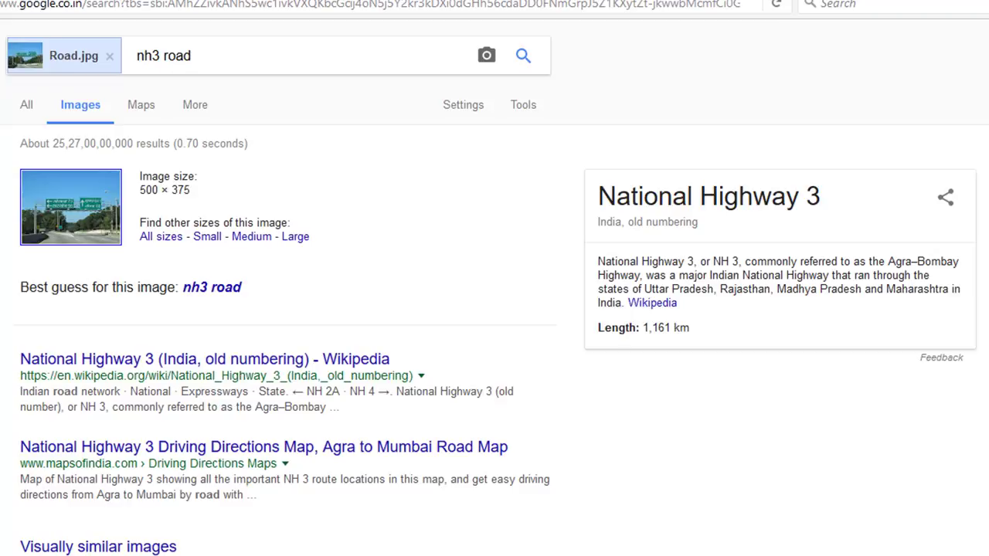
Step: Review the similar images and matching pages for the Road picture and return to the Google Images start page
scroll(495, 309, "down", 1)
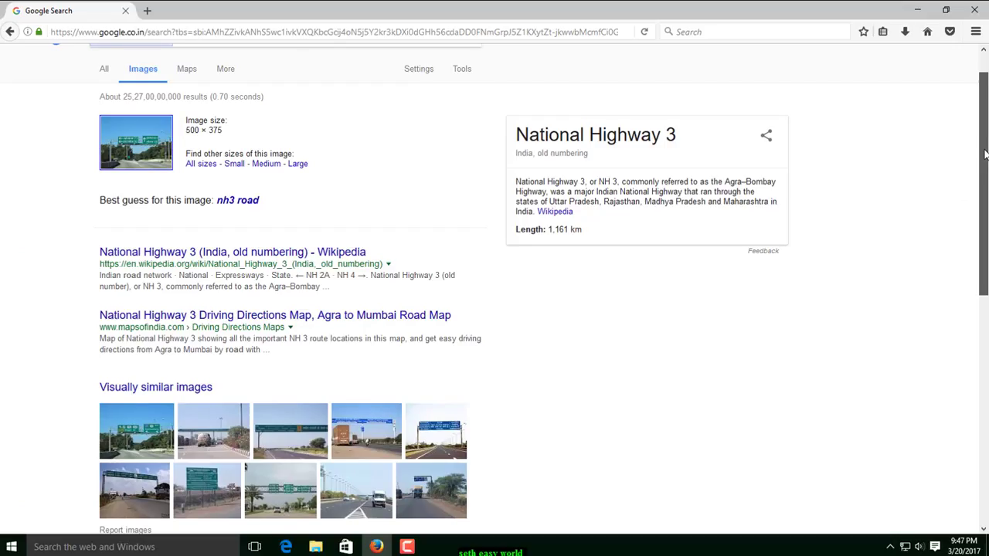
mouse_move(984, 150)
left_mouse_down()
mouse_move(986, 348)
mouse_move(987, 168)
left_mouse_up()
left_click_drag(987, 151, 987, 211)
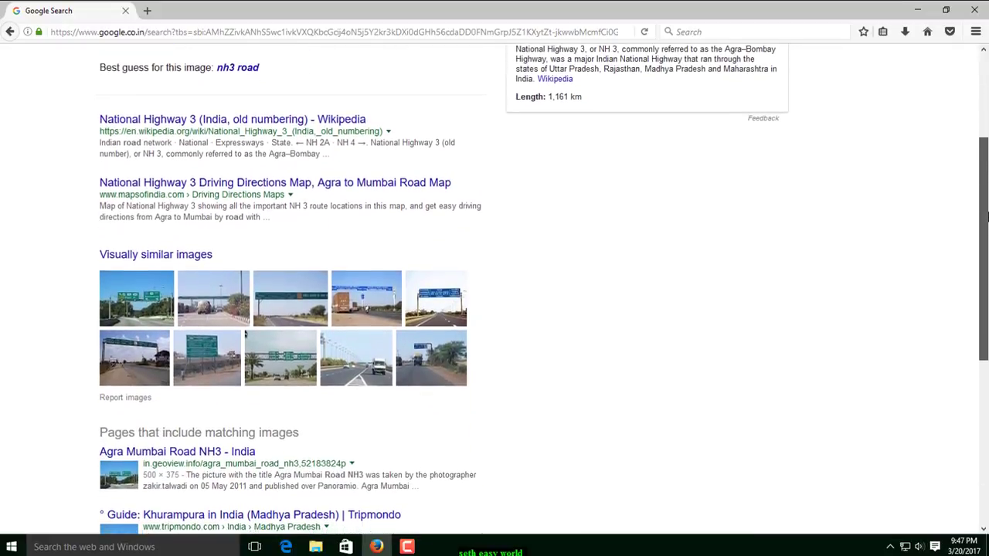
scroll(133, 123, "up", 4)
left_click(10, 33)
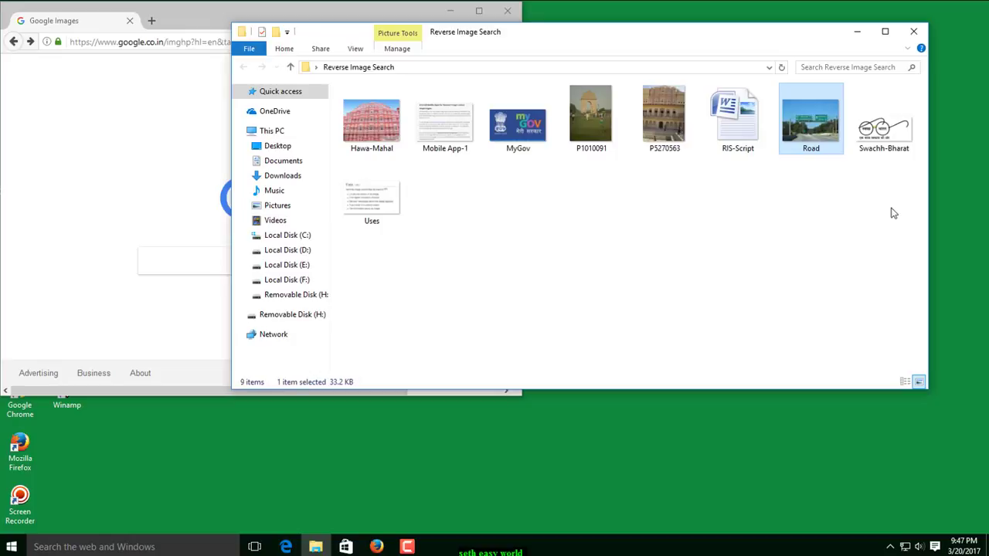
Step: Narrow the folder window, place it beside the browser, and run a reverse image search with the Hawa-Mahal picture in a maximized browser
left_click_drag(927, 207, 773, 218)
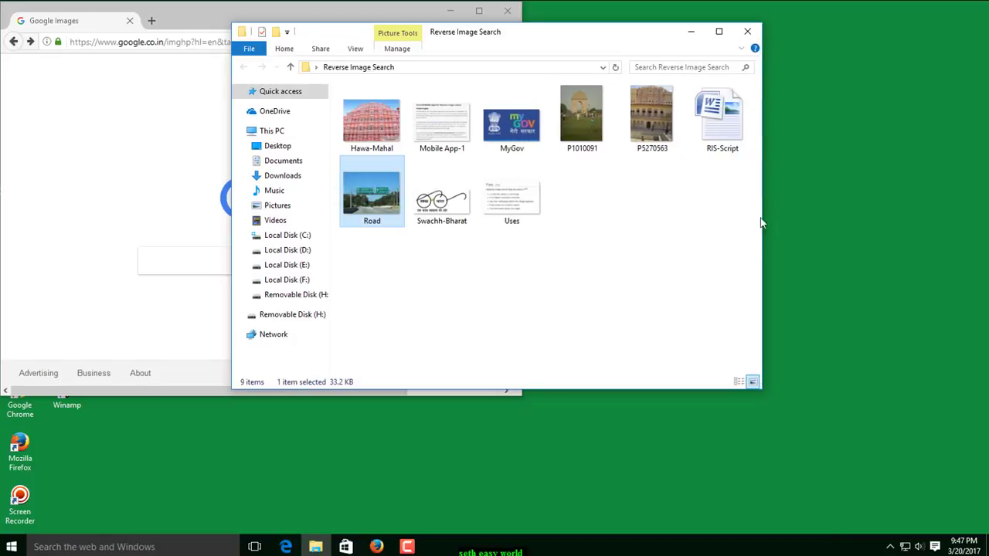
left_click_drag(611, 41, 865, 36)
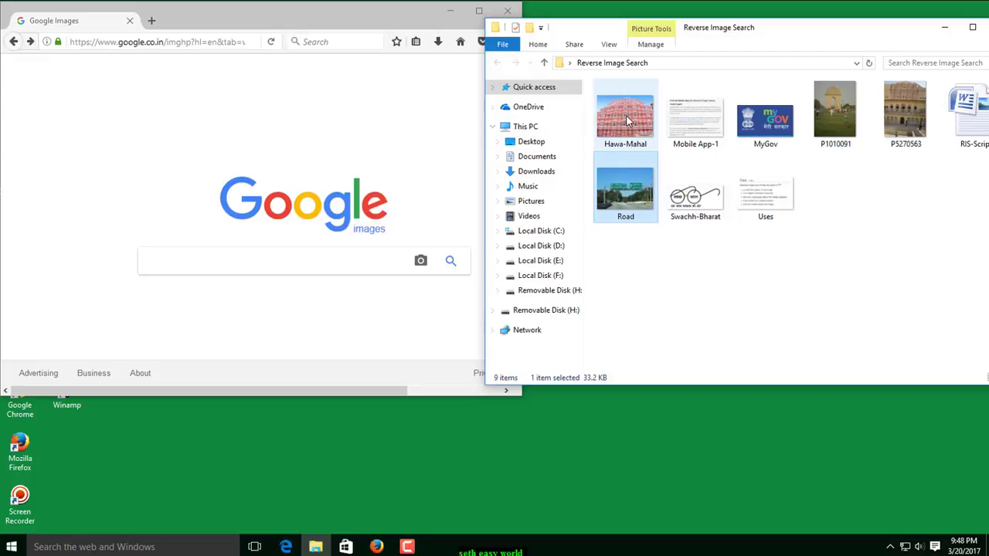
left_click_drag(627, 116, 418, 289)
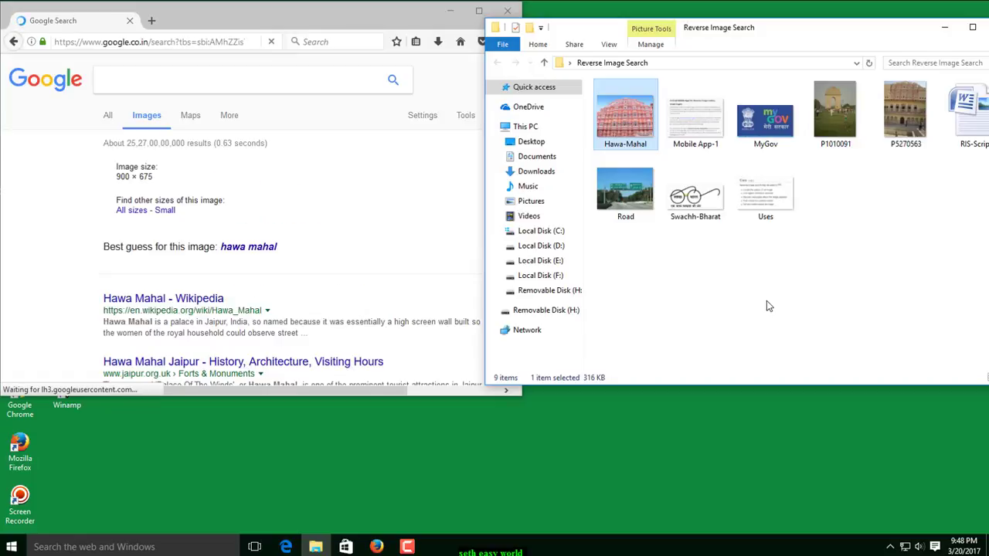
left_click(479, 11)
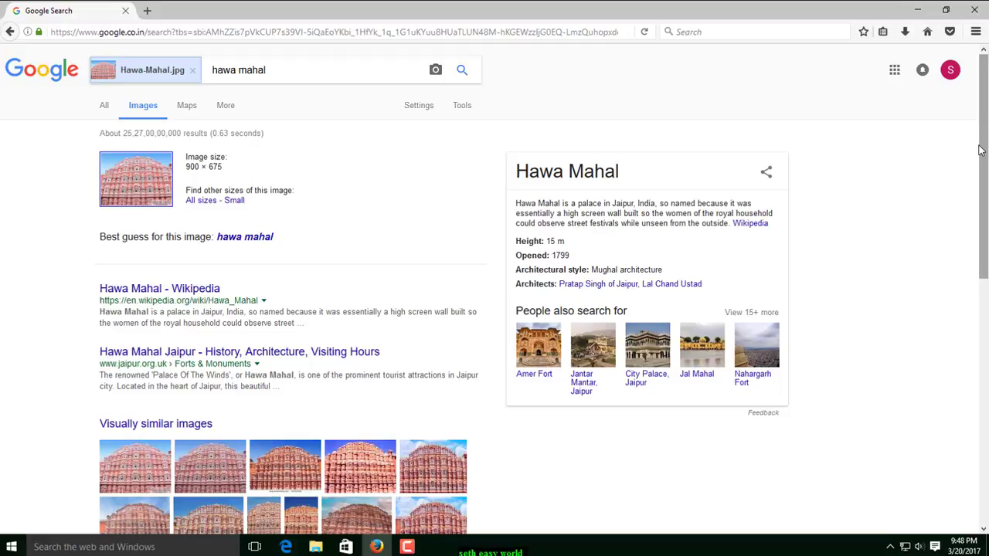
Step: Look over the Hawa Mahal results, return to the Google Images start page and restore the browser to its smaller window size
scroll(980, 150, "down", 2)
left_click(10, 32)
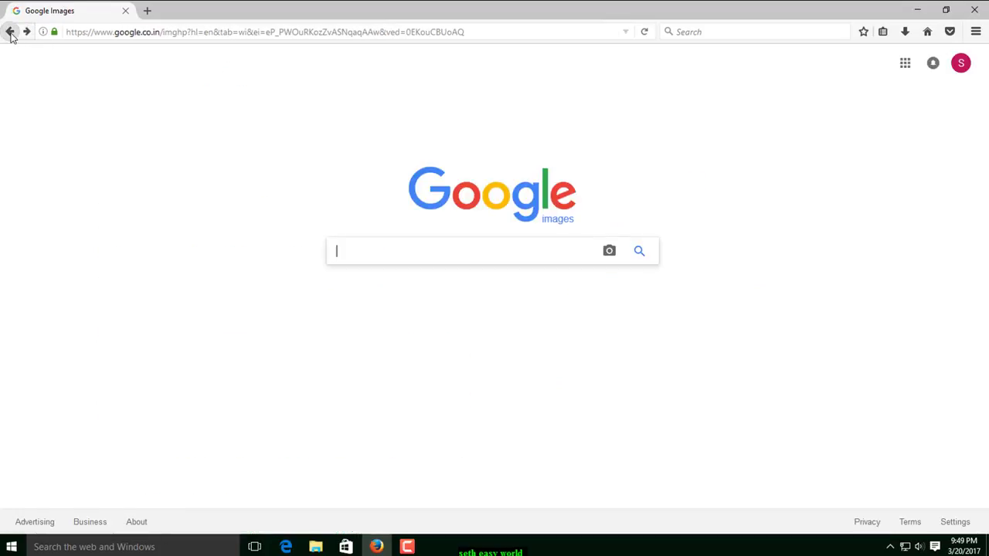
left_click(946, 10)
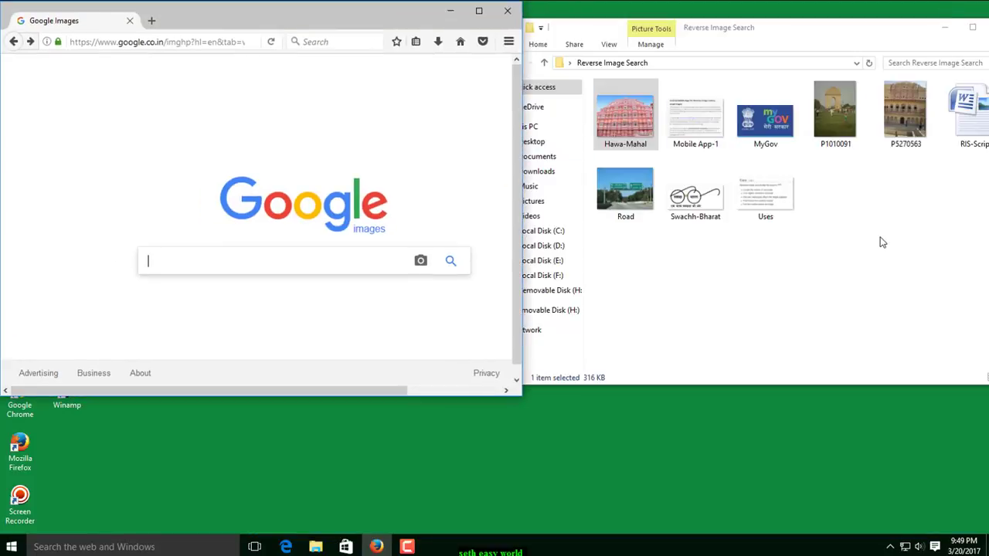
Step: Reposition the folder window, run a reverse image search with the Swachh-Bharat picture, and view the results in a maximized browser
left_click_drag(773, 27, 647, 43)
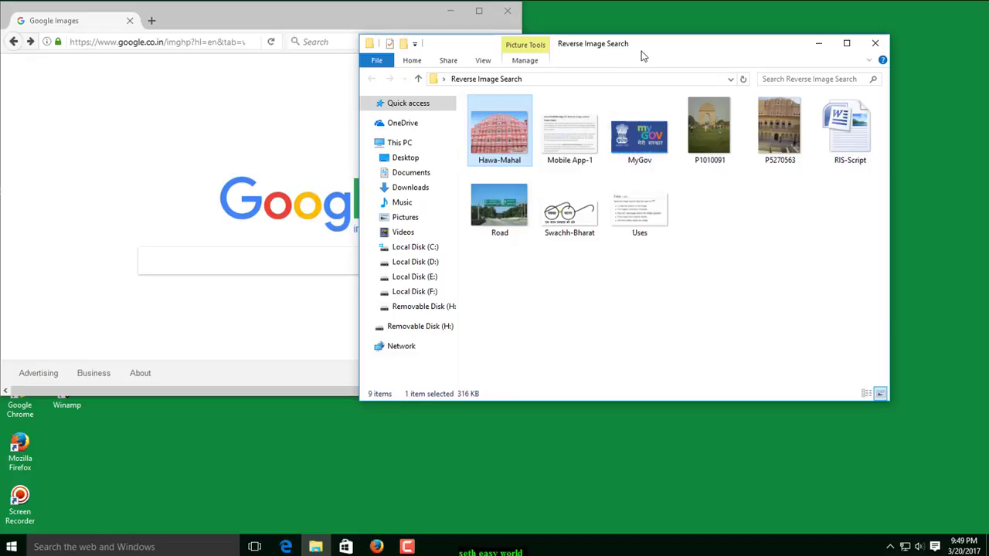
left_click_drag(643, 48, 737, 31)
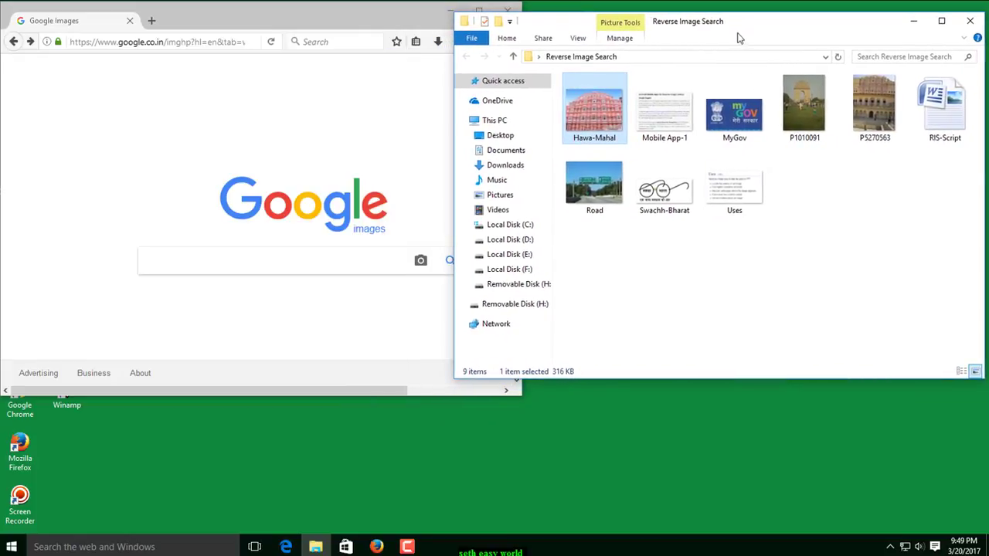
left_click_drag(665, 190, 344, 302)
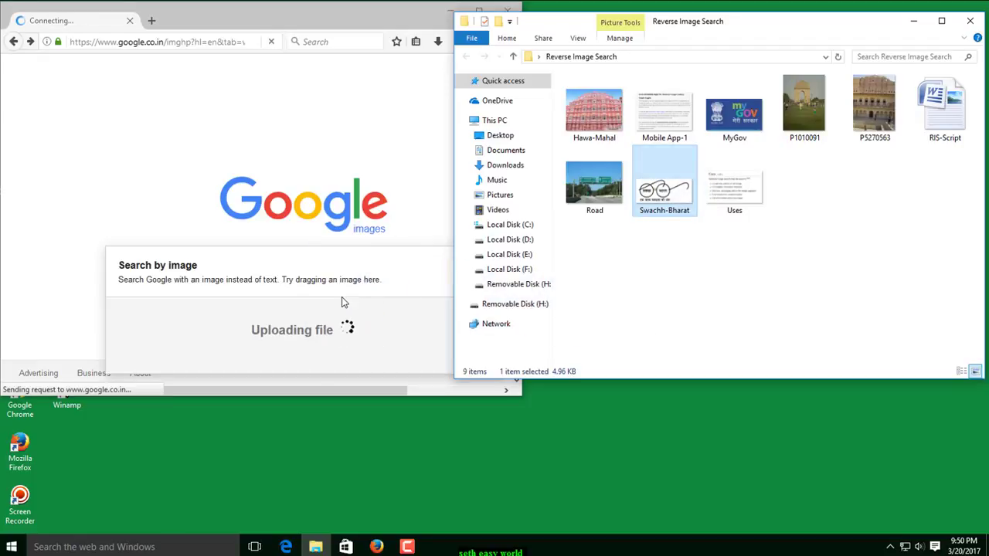
left_click(941, 21)
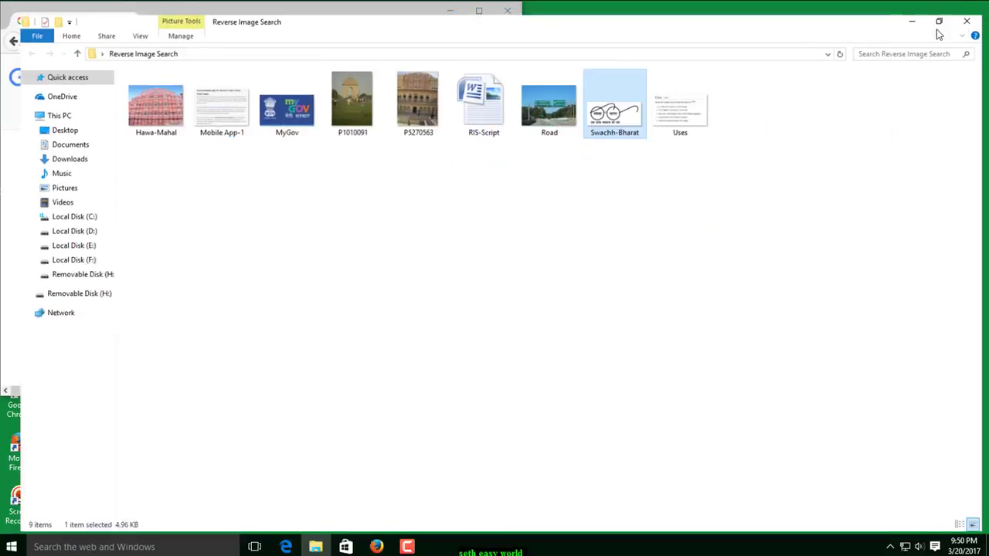
left_click(917, 7)
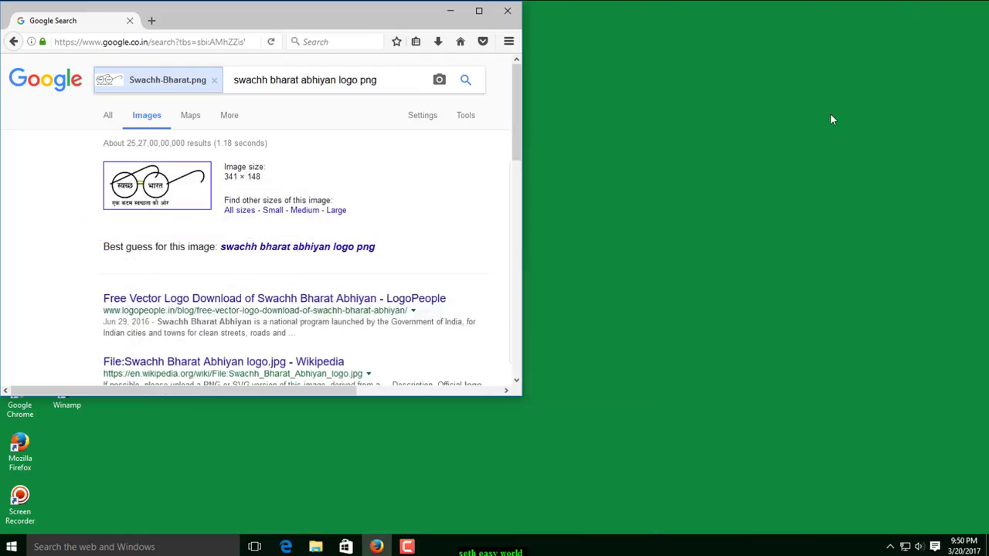
left_click(479, 11)
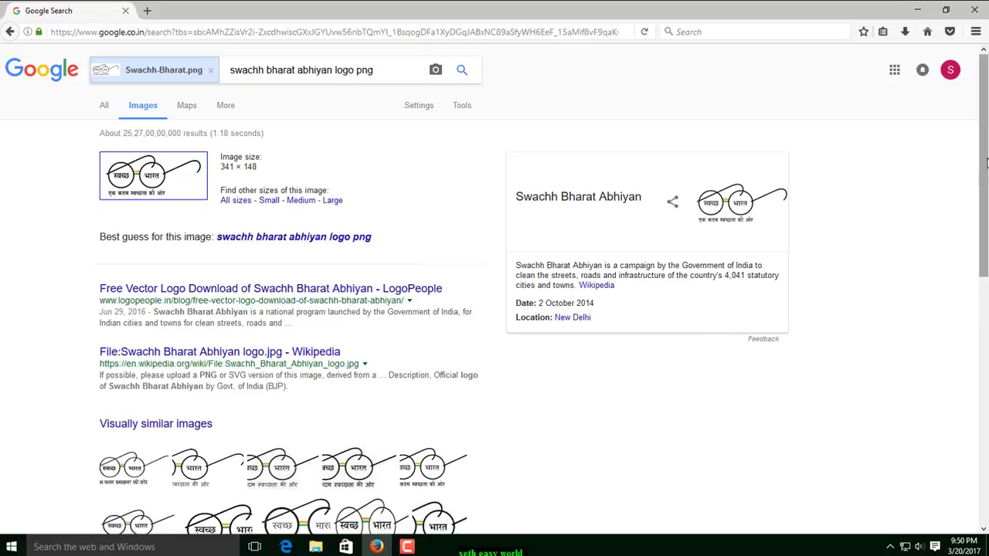
left_click_drag(986, 159, 987, 136)
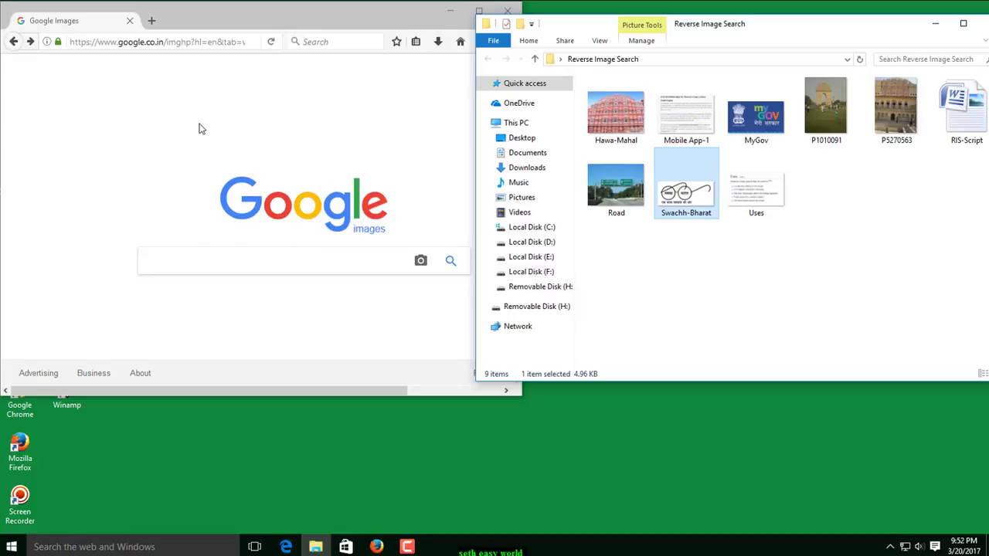
Step: Open the website mygov.in and view it in a maximized browser window
left_click(224, 43)
type("m")
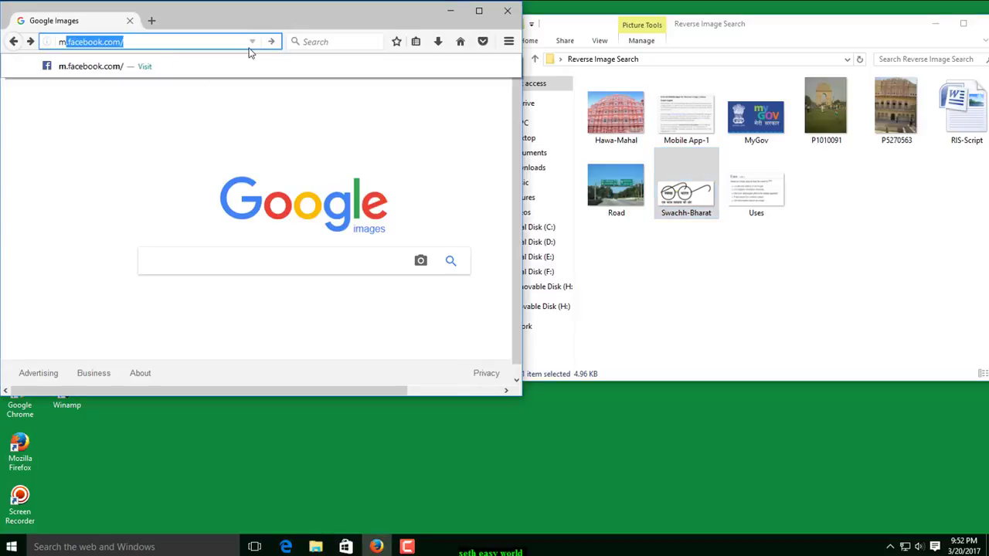
type("ygov.")
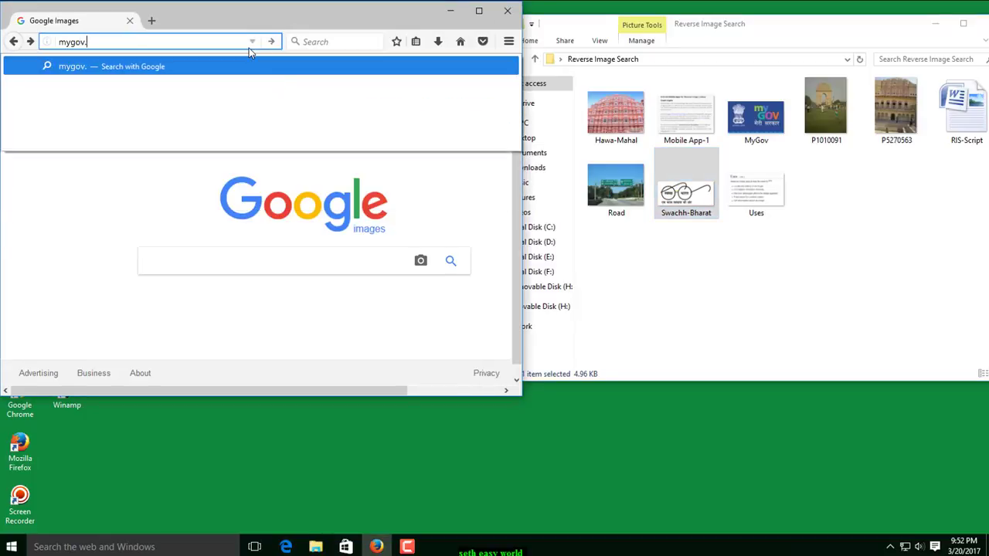
type("in")
key("Return")
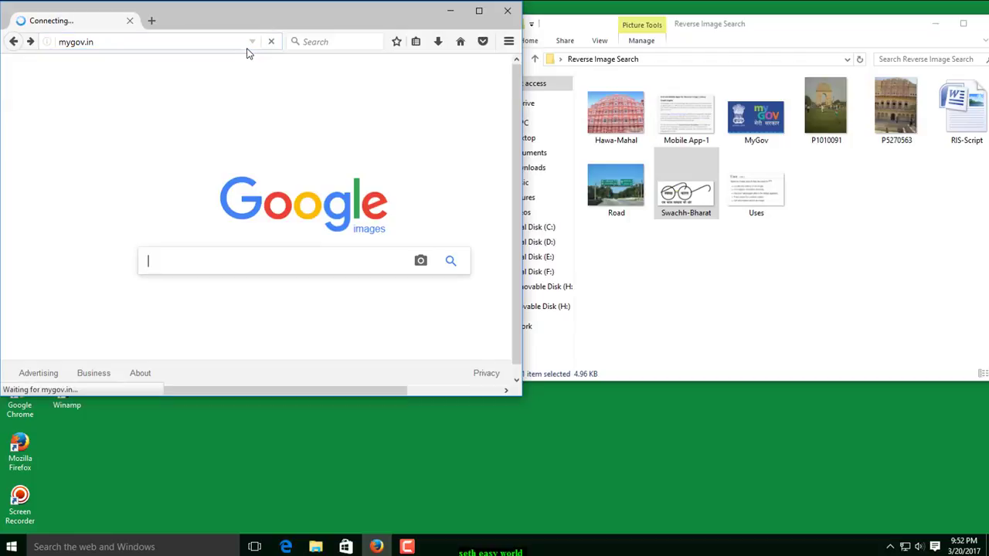
key("super+Up")
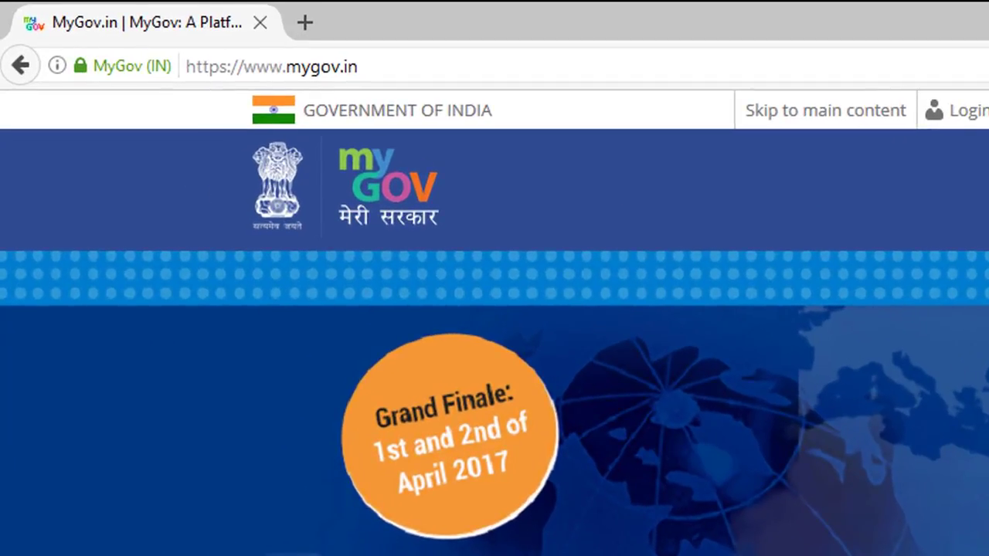
Step: Capture a 126 x 88 screenshot of the myGov logo and save it as My-Gov in PNG format in the Reverse Image Search folder
key("Print")
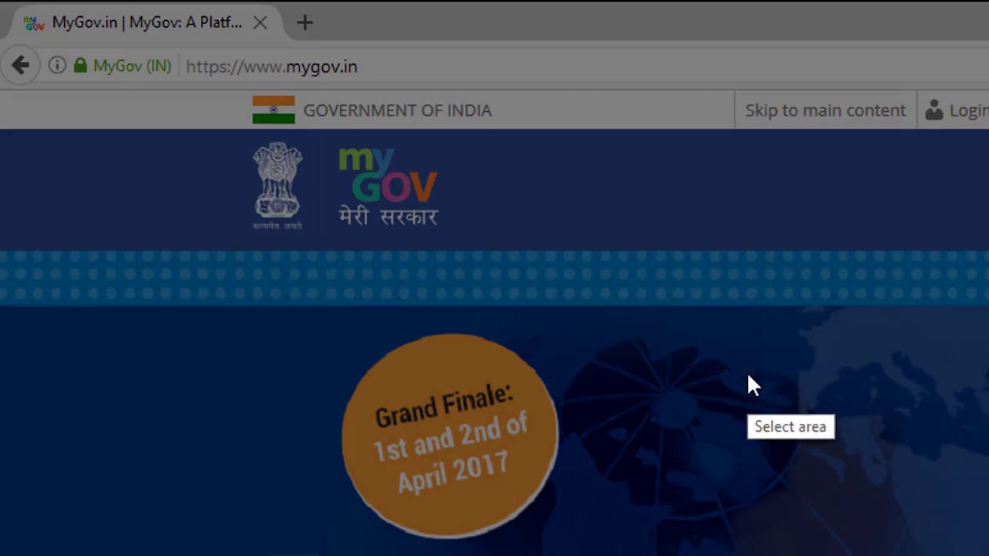
left_click_drag(309, 136, 471, 246)
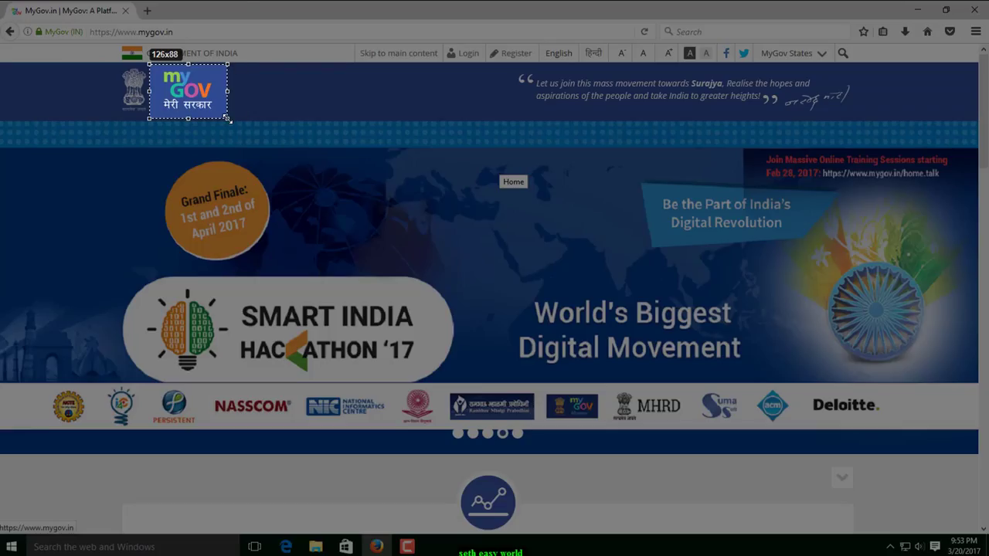
key("ctrl+s")
type("My-Gov")
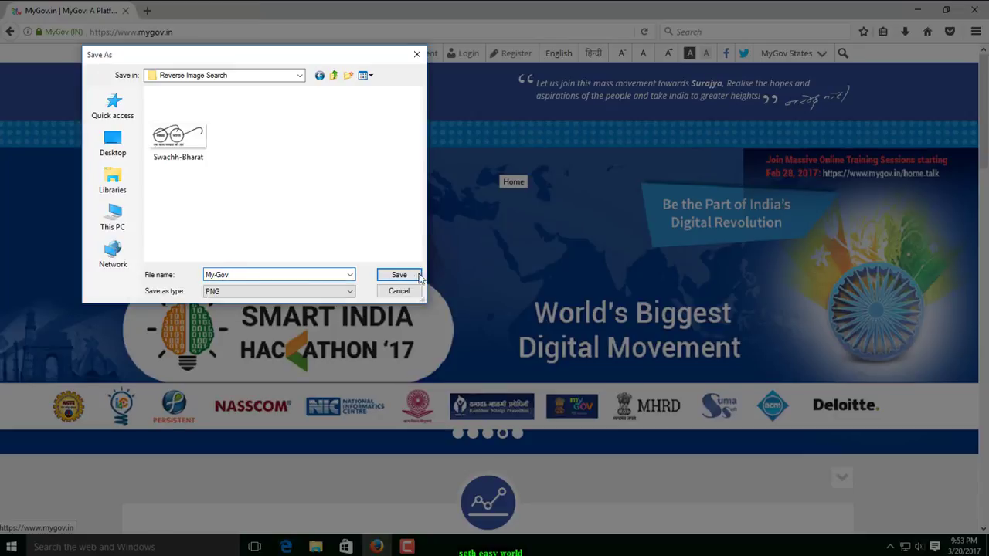
left_click(398, 274)
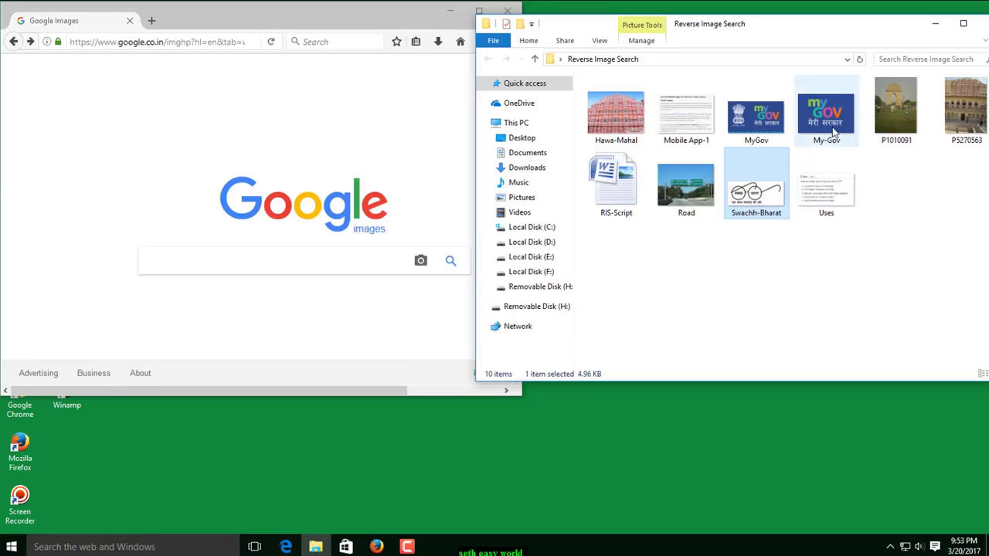
Step: Run a reverse image search on Google Images with the My-Gov picture and maximize the browser
left_click_drag(834, 133, 334, 281)
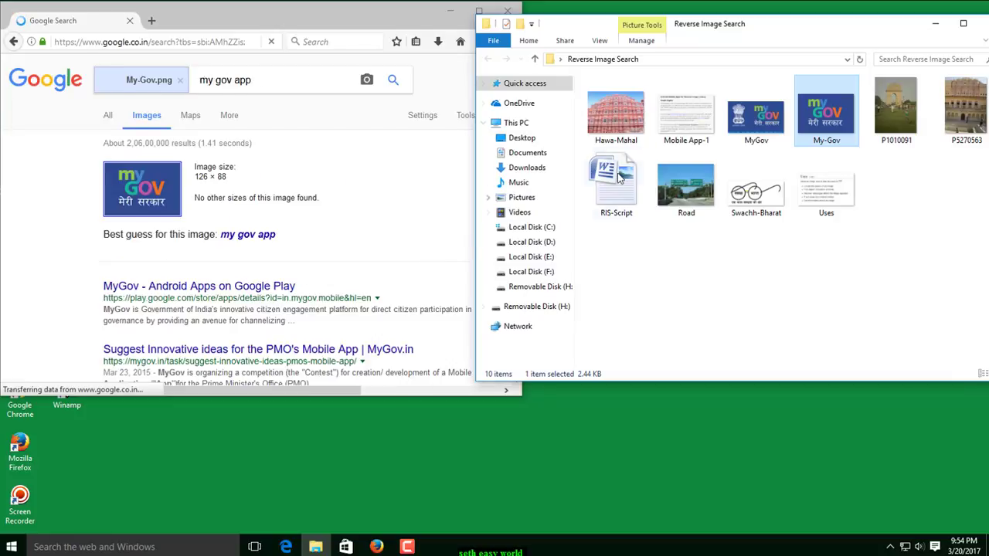
left_click(480, 10)
Step: Review the My-Gov similar images and matching pages, open the matching MyGov.in page, and return to the results
scroll(987, 135, "down", 1)
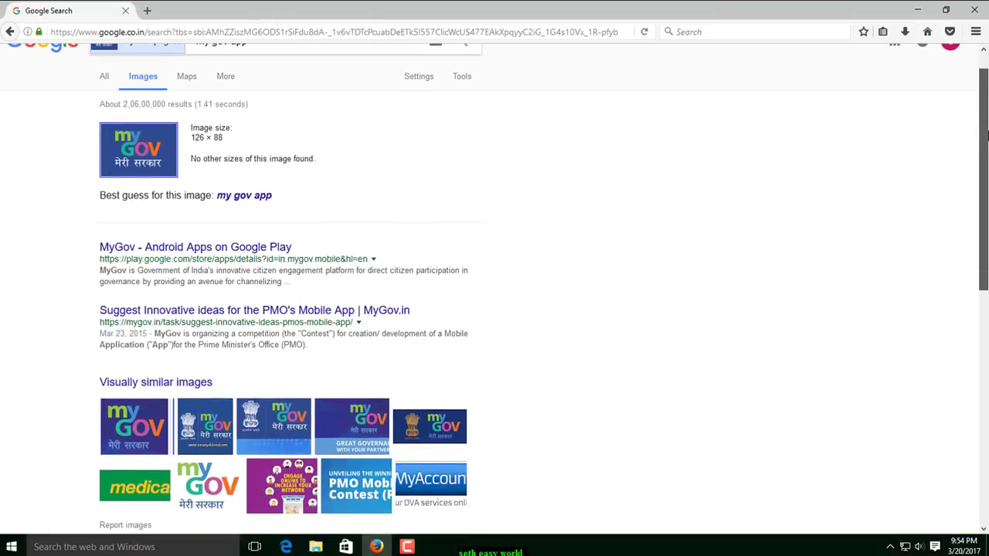
left_click_drag(986, 136, 987, 249)
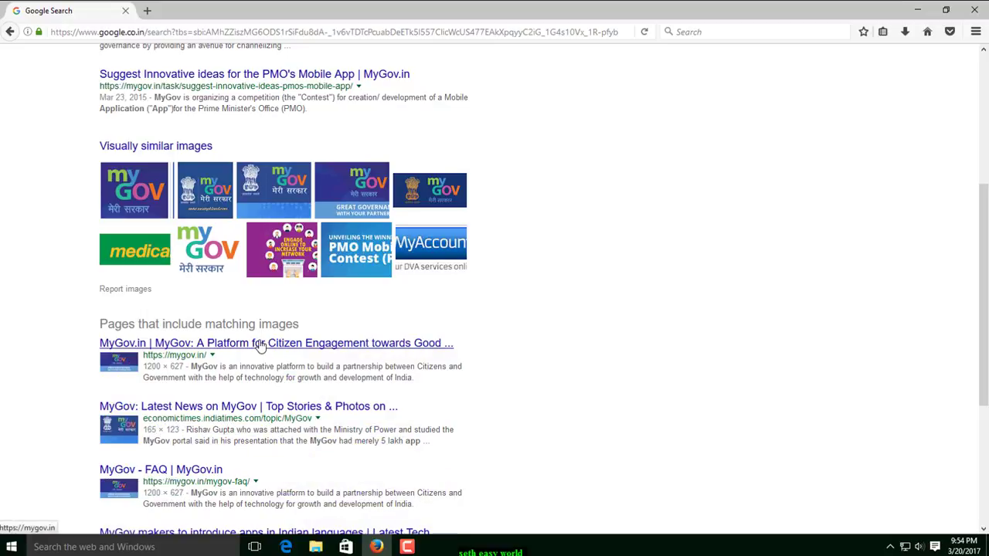
left_click(260, 345)
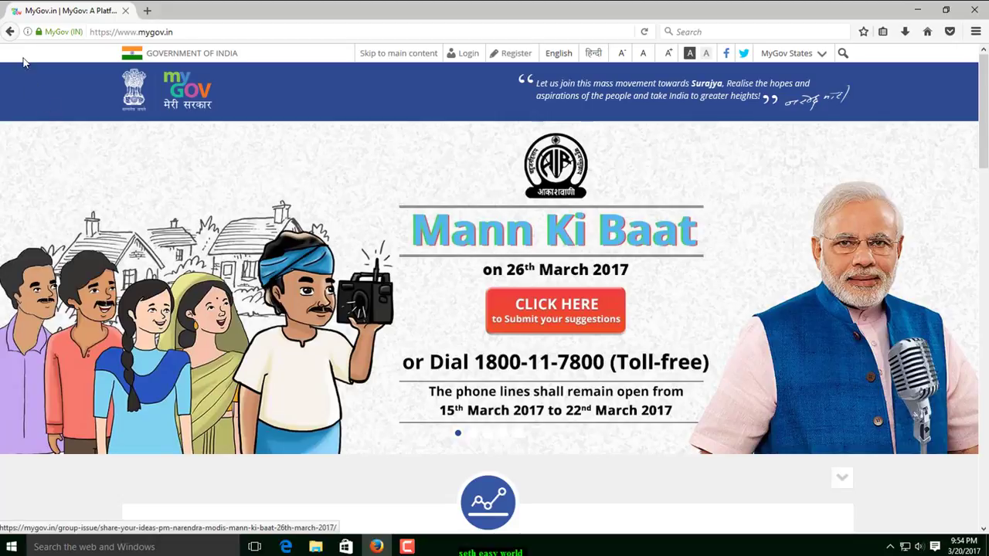
left_click(10, 32)
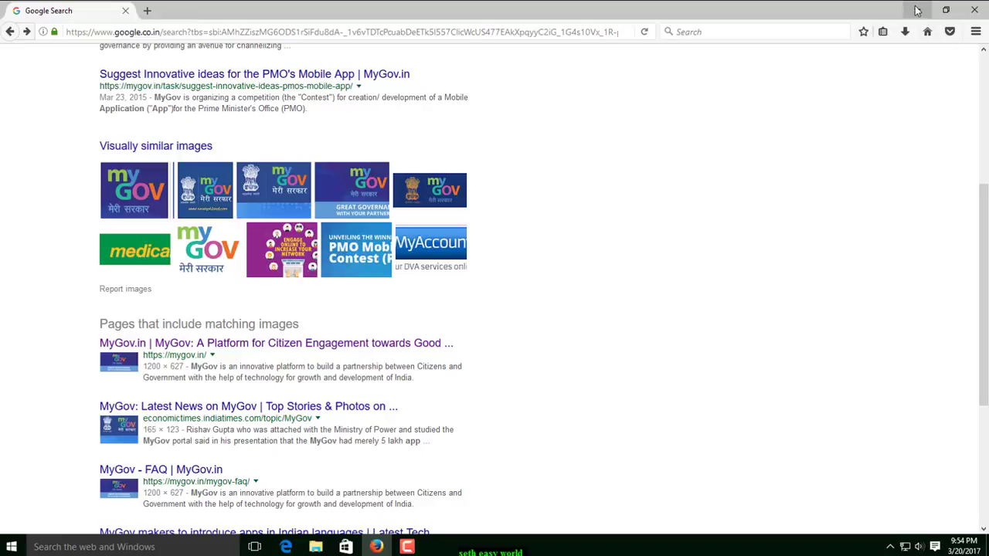
Step: Go to YouTube and open the Seth Easy World channel page
left_click(623, 32)
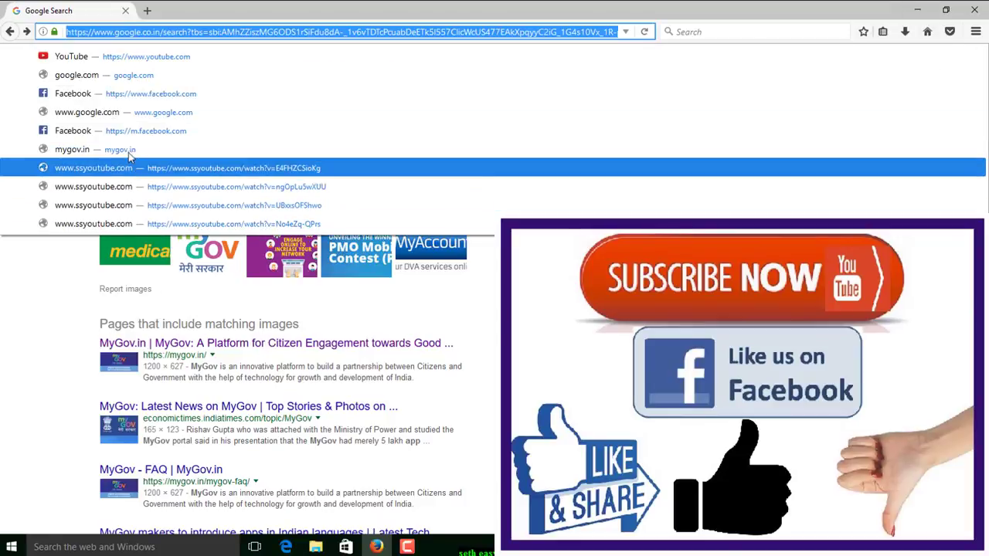
left_click(114, 56)
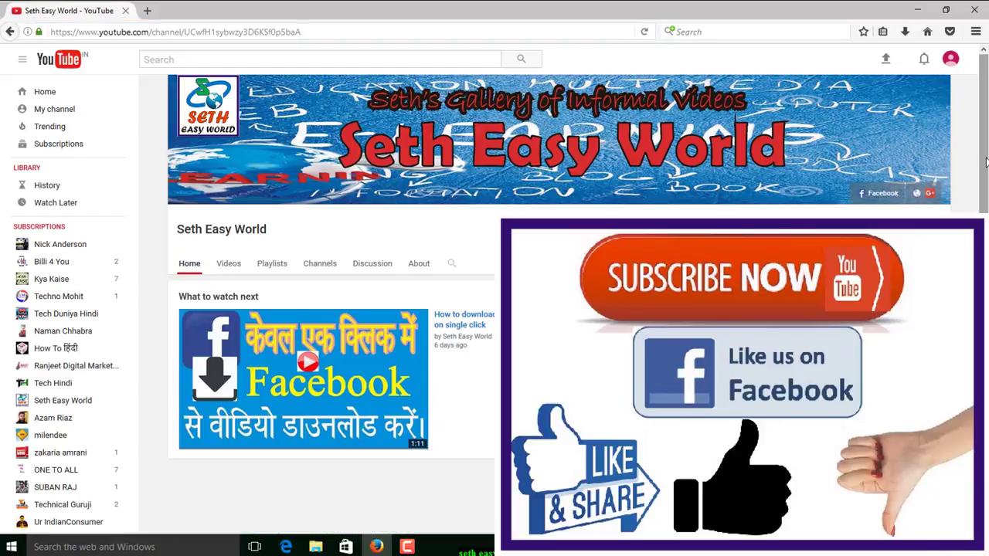